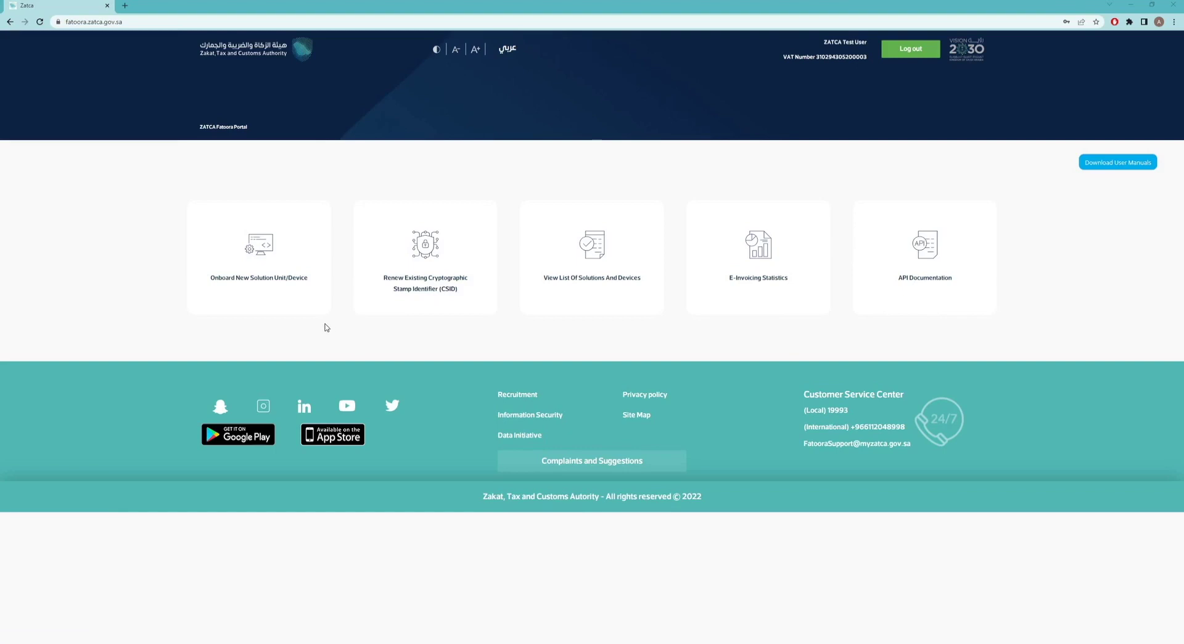
Generate 5 onboarding OTP codes for new solution units after passing the reCAPTCHA check.
left_click(276, 282)
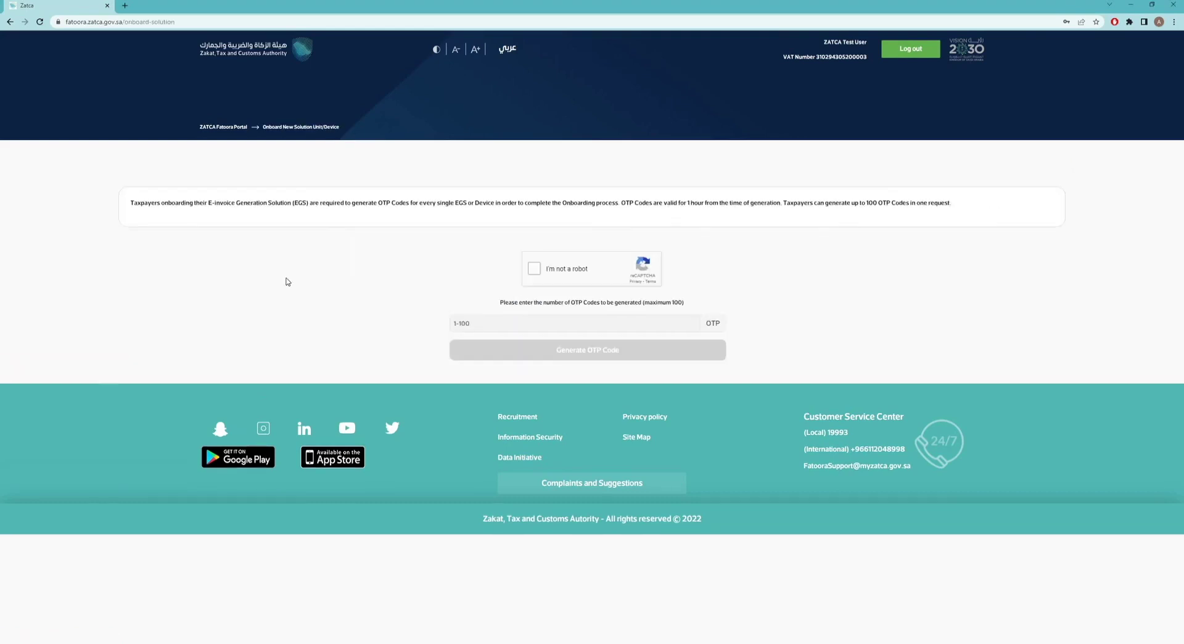
left_click(531, 268)
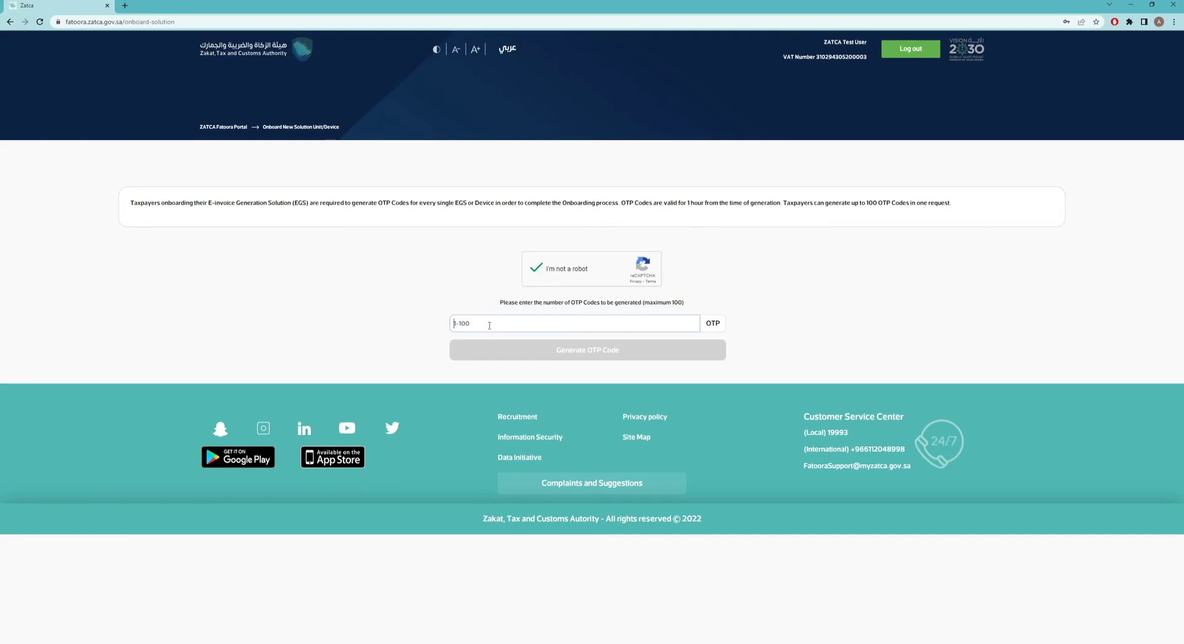
type("5")
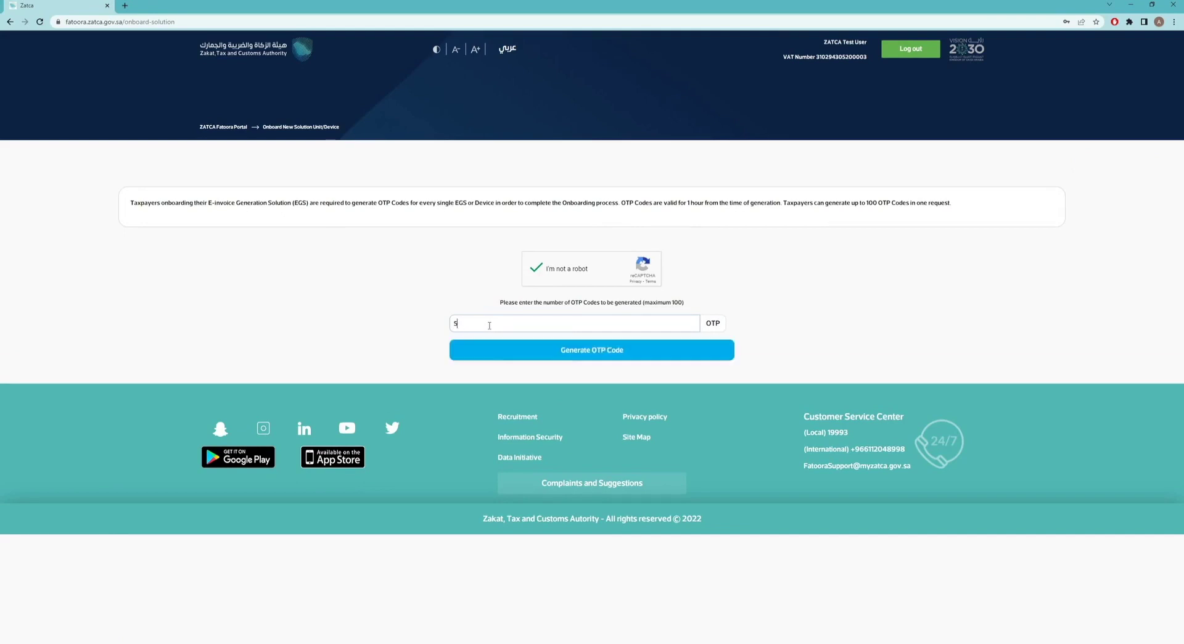
left_click(541, 360)
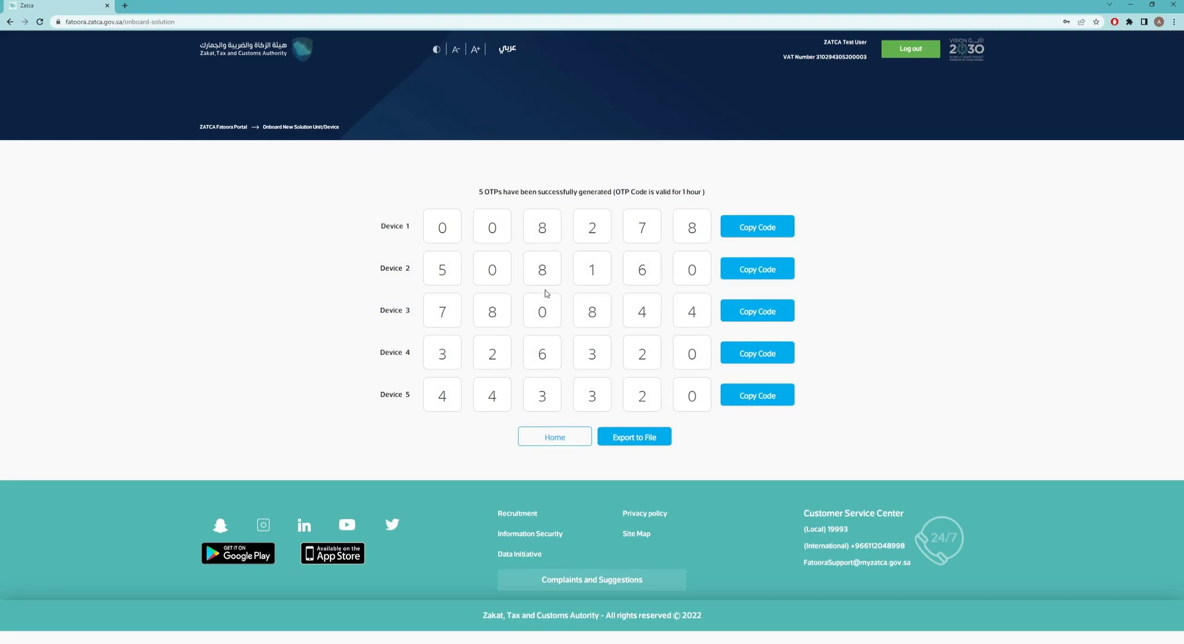
From Home, open Renew Existing CSID, pass reCAPTCHA and generate 5 renewal OTP codes.
left_click(555, 436)
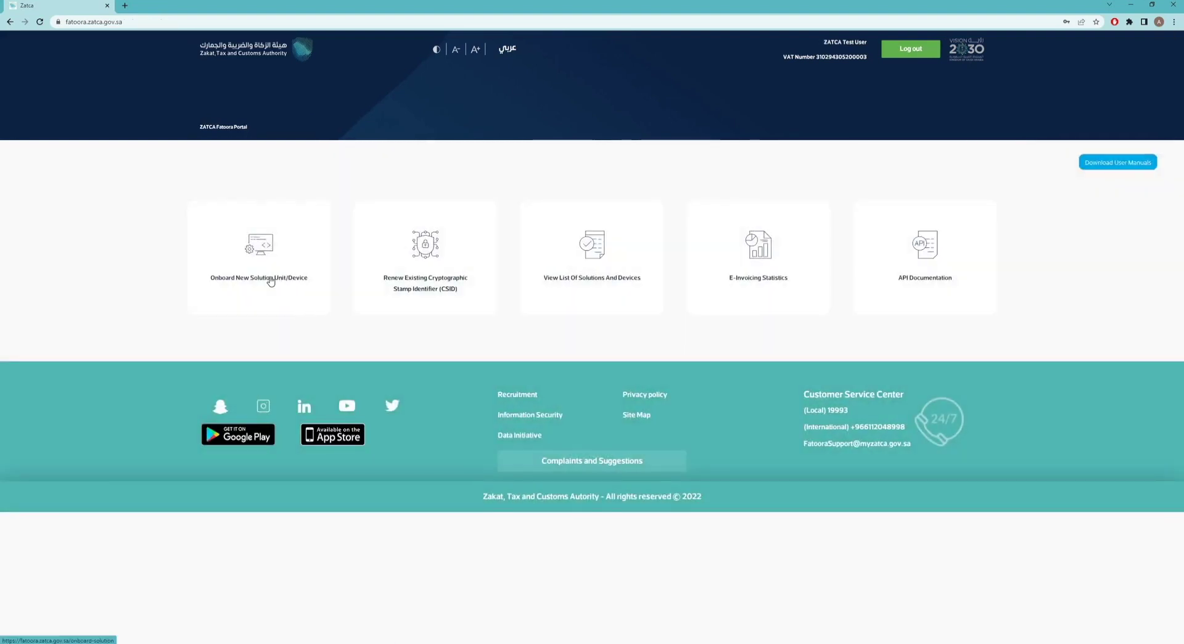
left_click(441, 302)
left_click(458, 293)
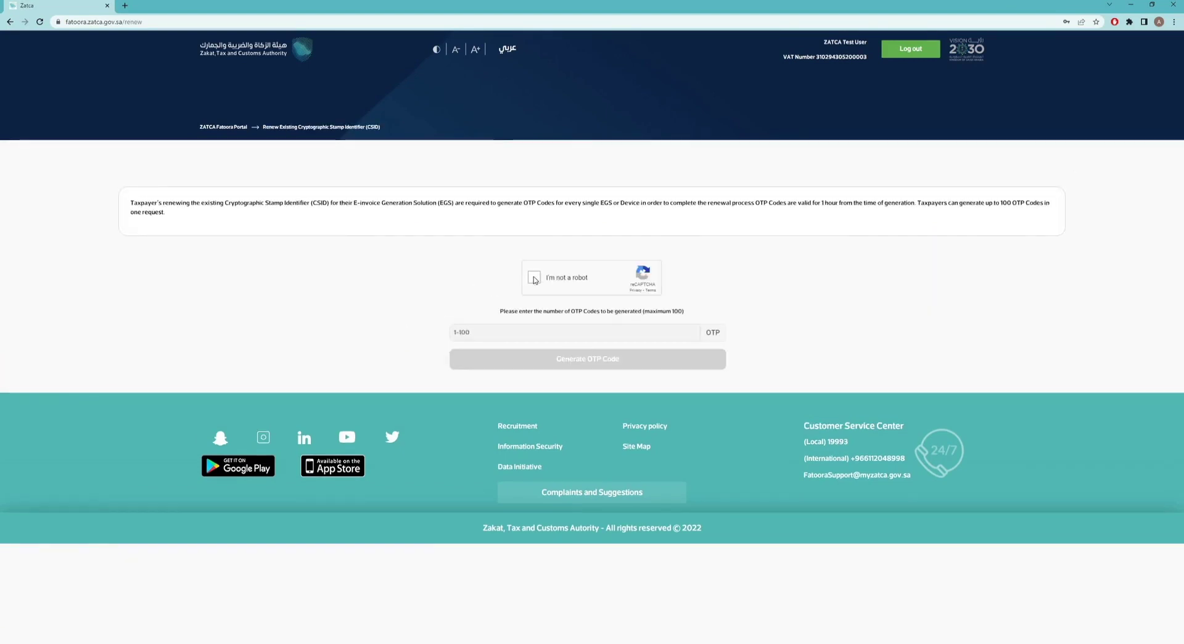
left_click(534, 276)
left_click(515, 332)
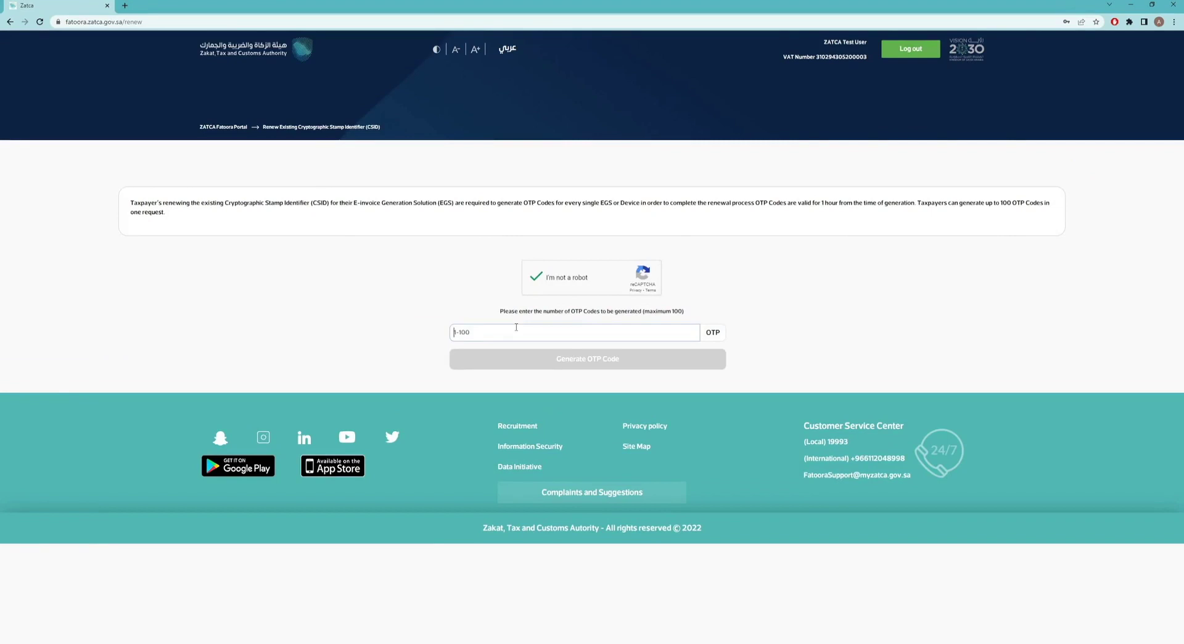
type("5")
left_click(541, 359)
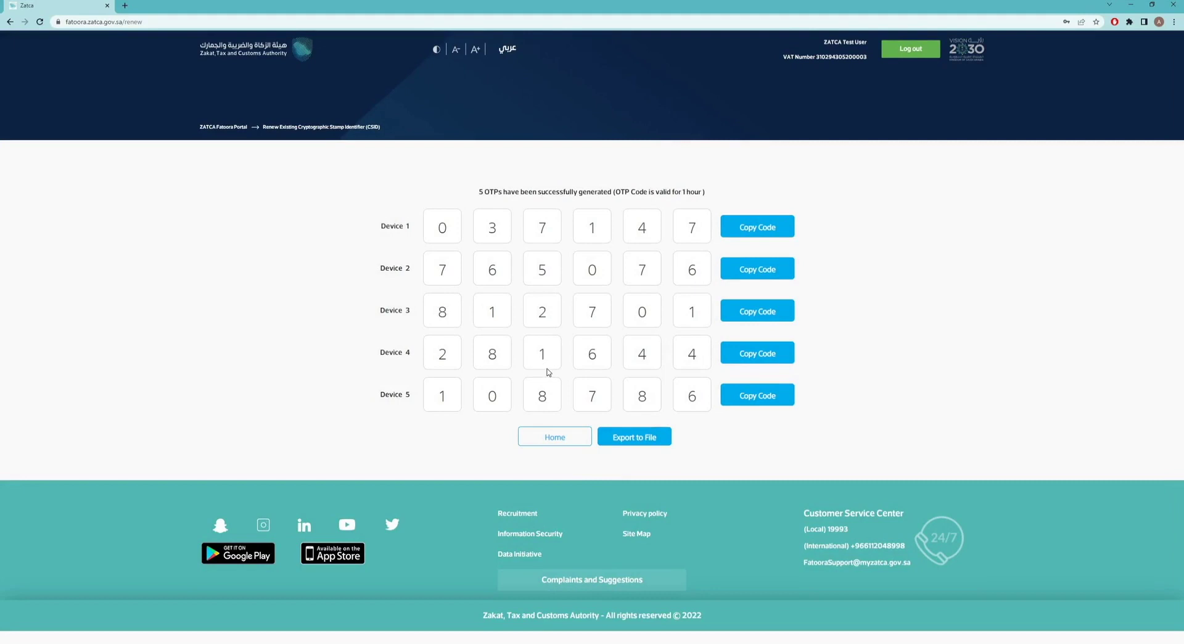
Open View List Of Solutions And Devices and highlight the device's serial number and VAT number.
left_click(556, 436)
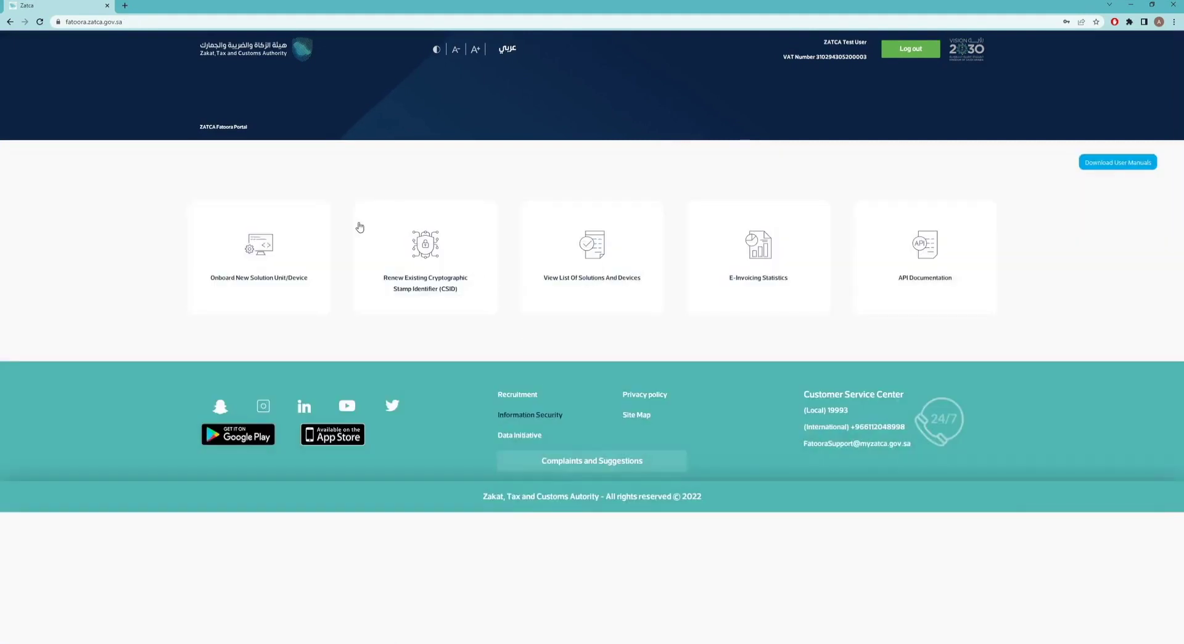
left_click(585, 273)
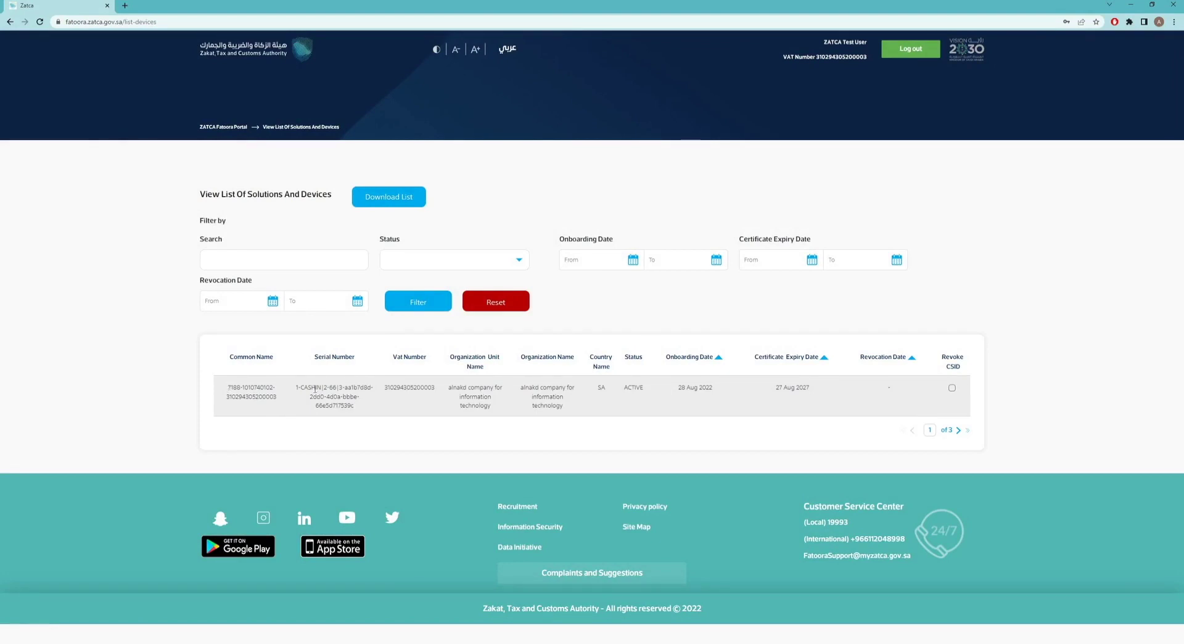
left_click_drag(297, 388, 409, 436)
left_click_drag(391, 397, 451, 394)
left_click(475, 402)
Highlight the Organization Unit Name, Organization Name and certificate expiry date 27 Aug 2027.
triple_click(500, 410)
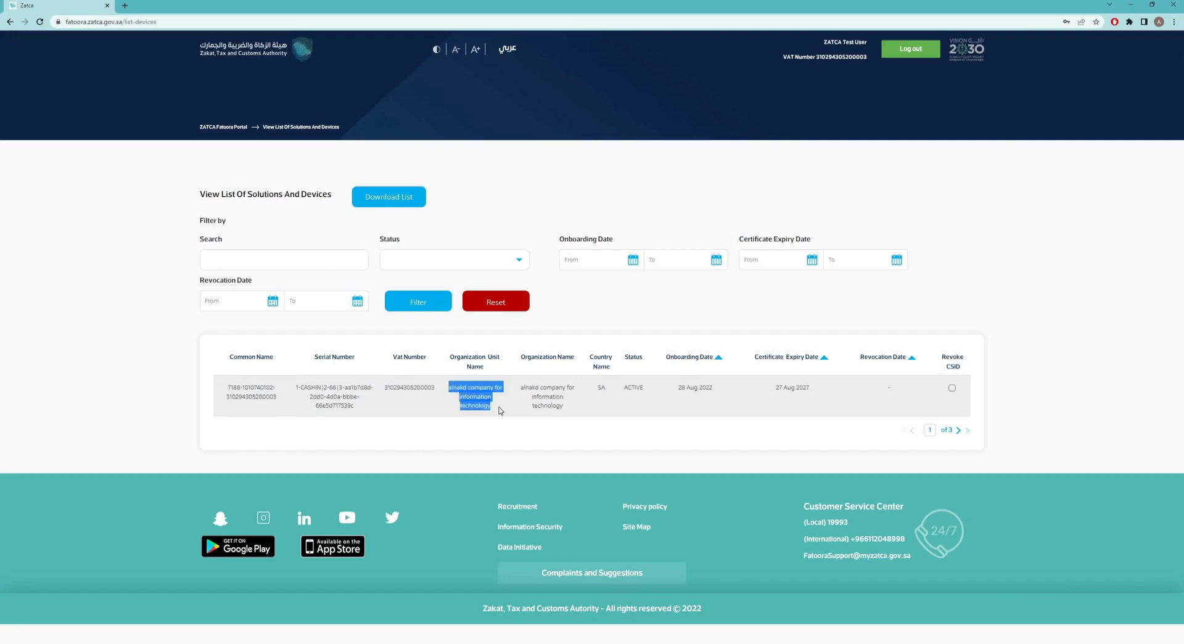
left_click_drag(521, 388, 576, 410)
left_click(591, 393)
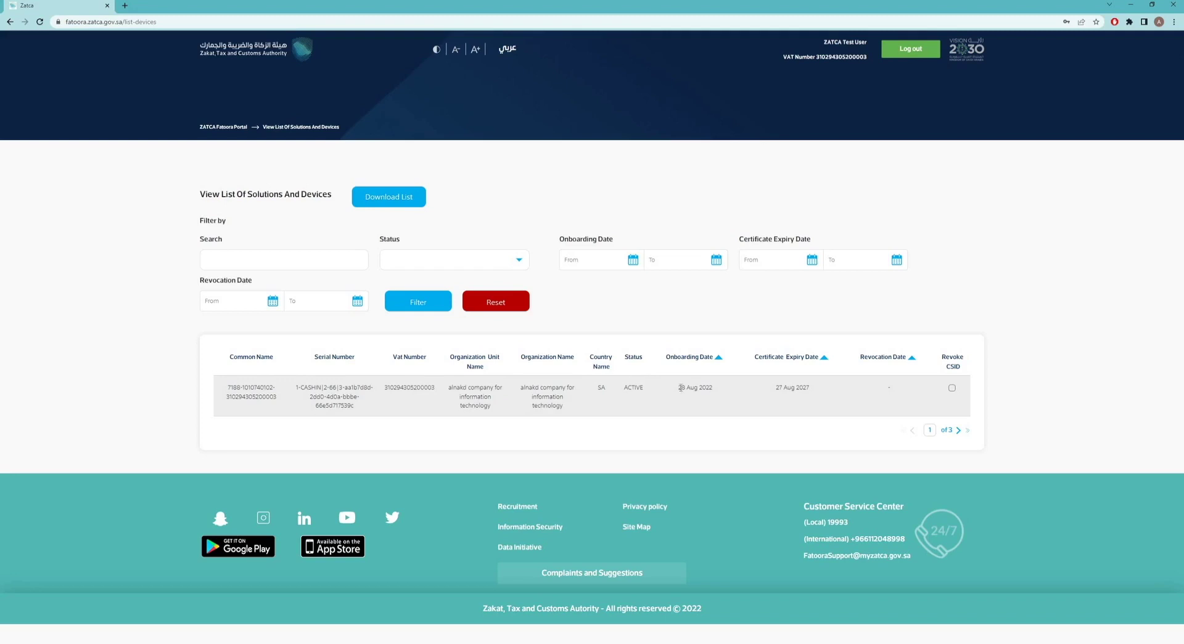
left_click(780, 391)
left_click_drag(775, 387, 809, 389)
left_click(815, 389)
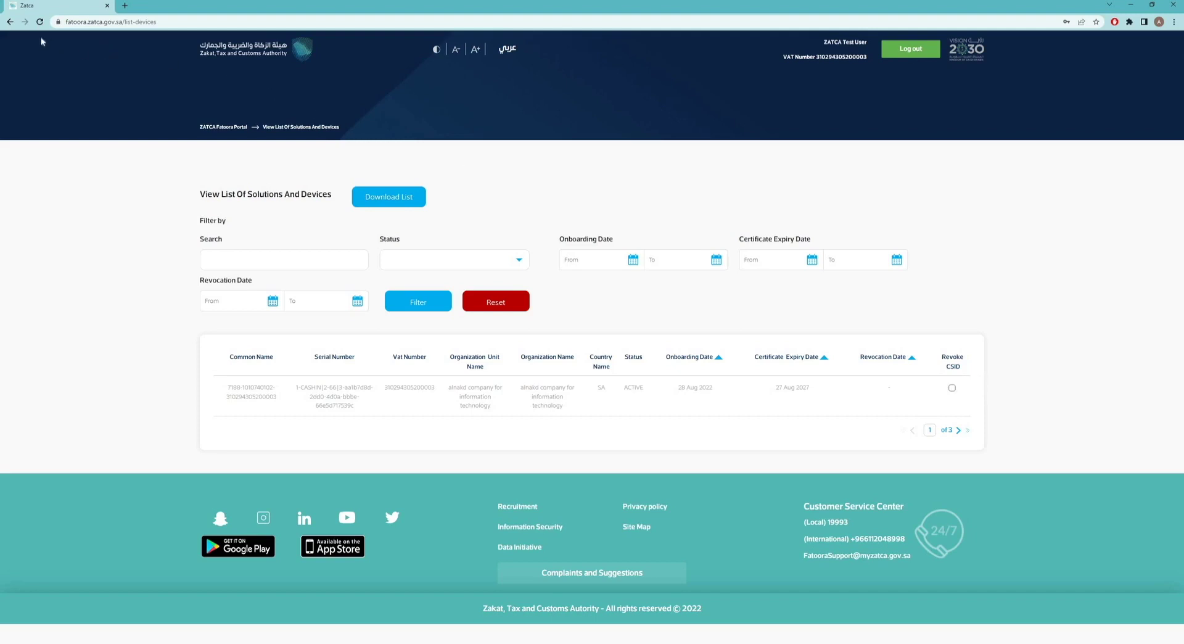
Open E-Invoicing Statistics from home and show taxpayer-generated e-invoices/documents.
left_click(220, 128)
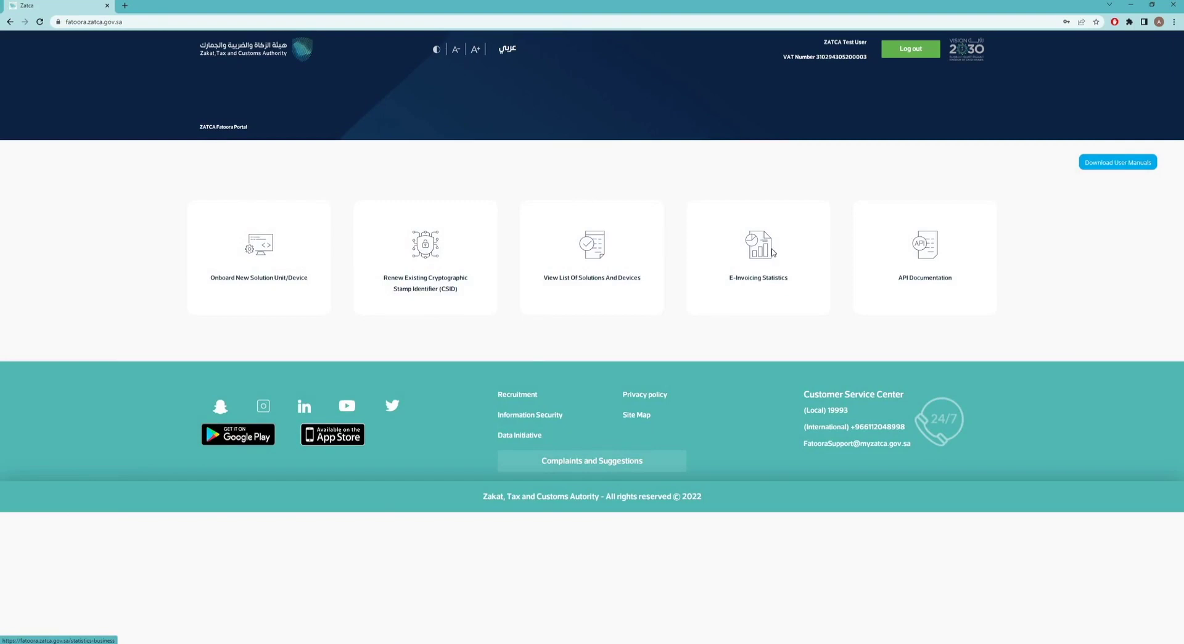
left_click(773, 253)
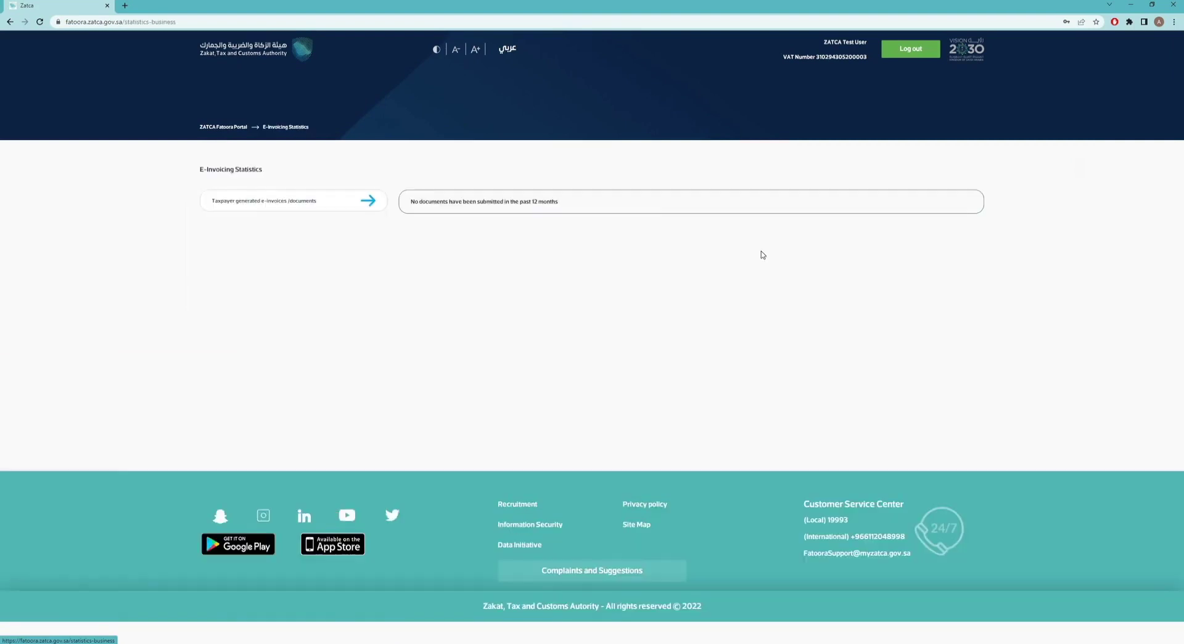
left_click(304, 207)
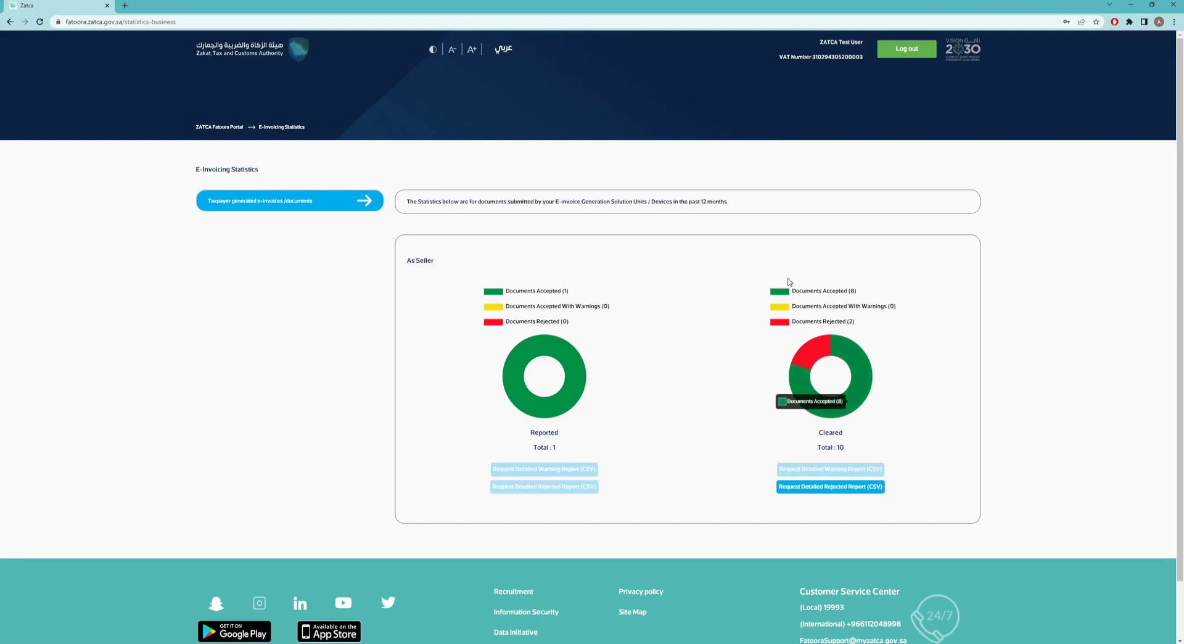
Toggle the accepted-with-warnings and rejected legend entries in the Cleared chart.
left_click(841, 311)
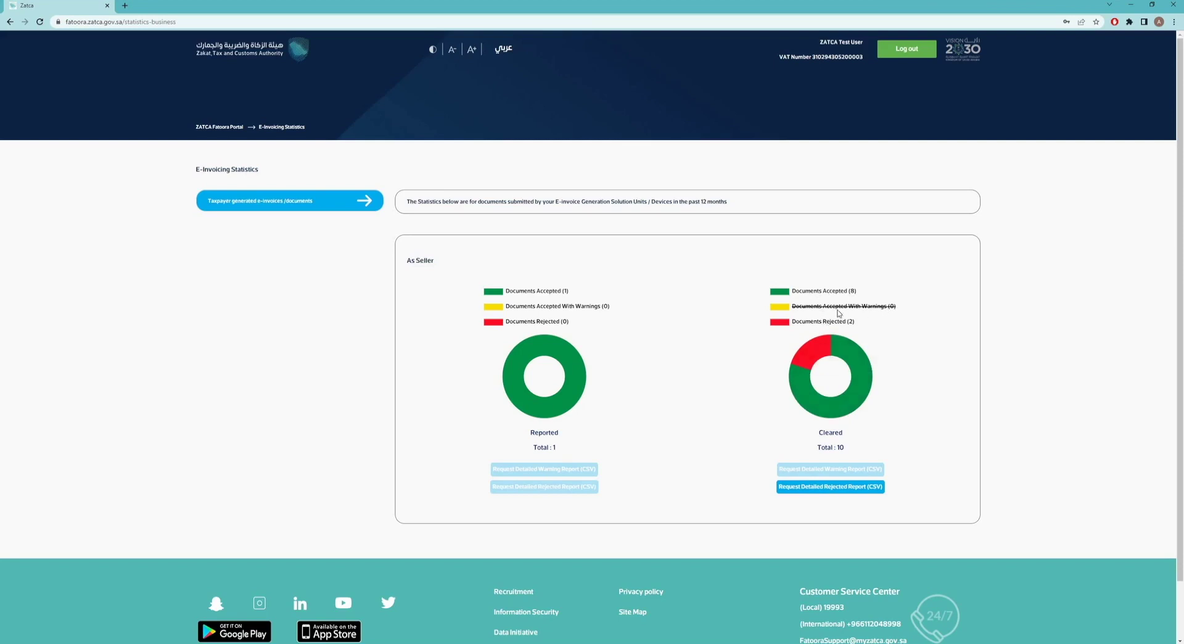
left_click(840, 322)
left_click(864, 307)
left_click(850, 322)
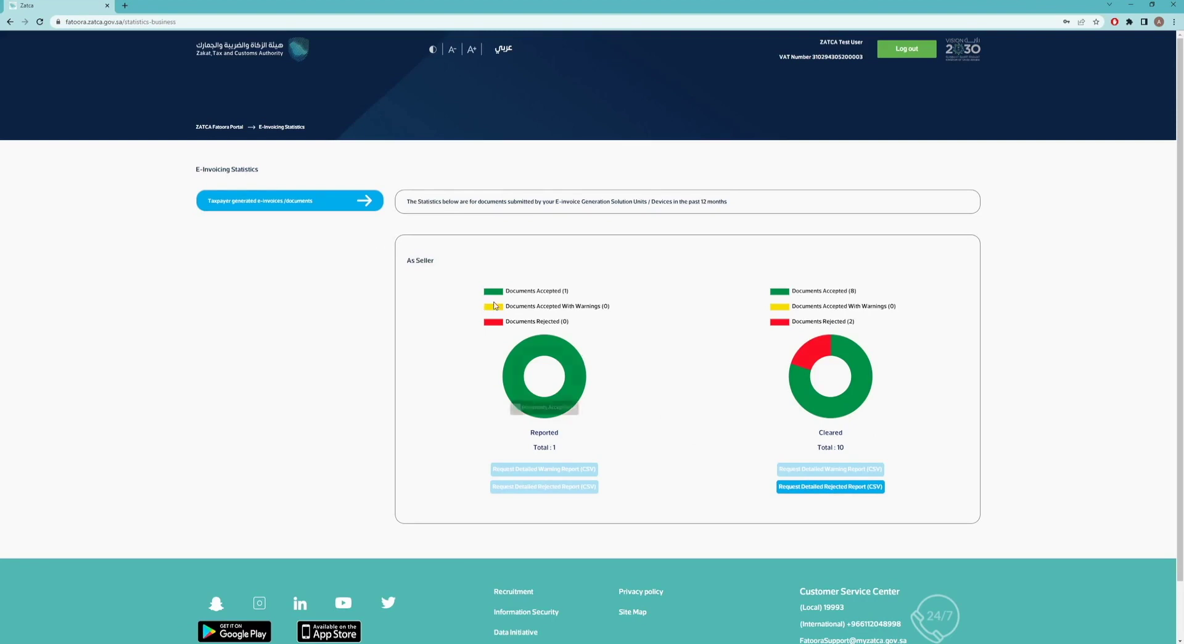
Use the browser Back button to return to the portal home page listing five services.
left_click(10, 22)
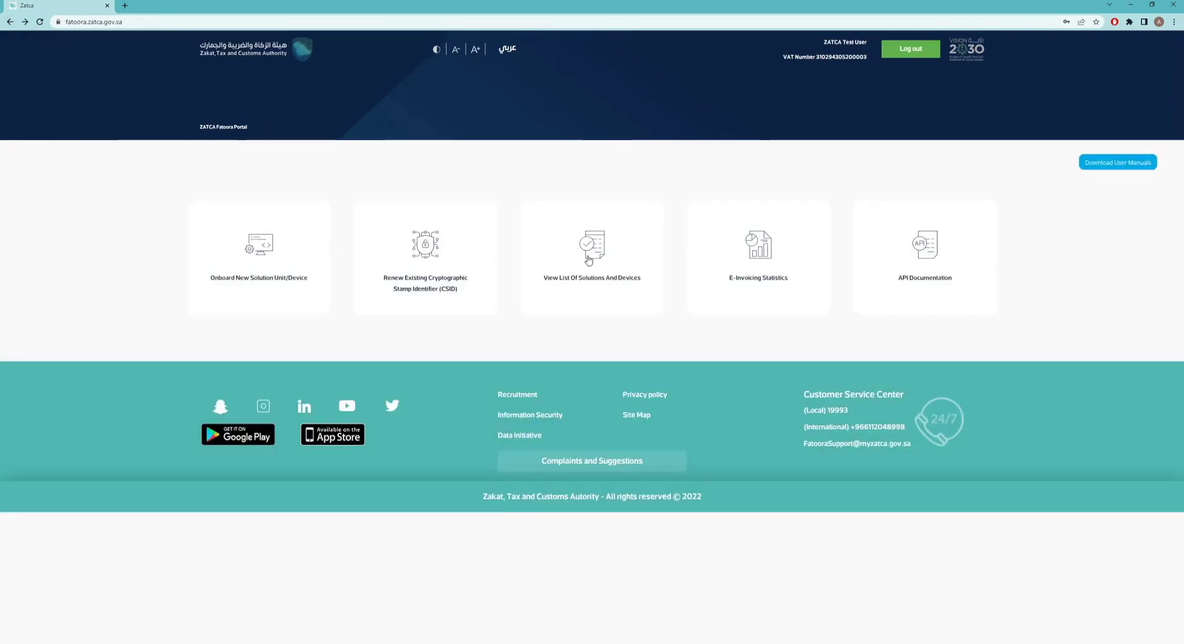